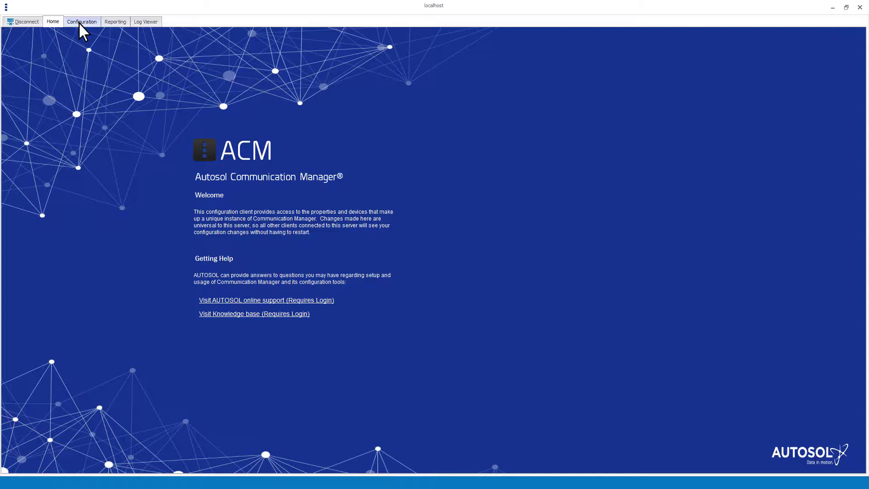
Show the Configuration object tree and list its five available tree views.
click(80, 23)
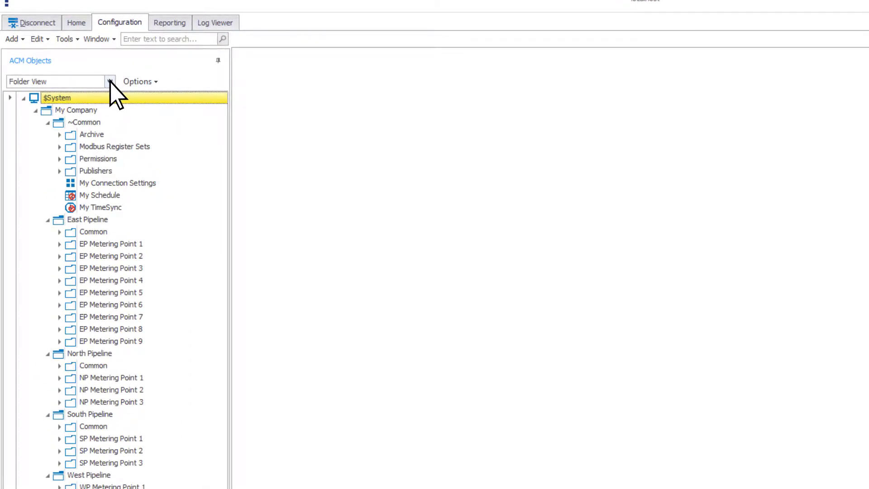
click(110, 82)
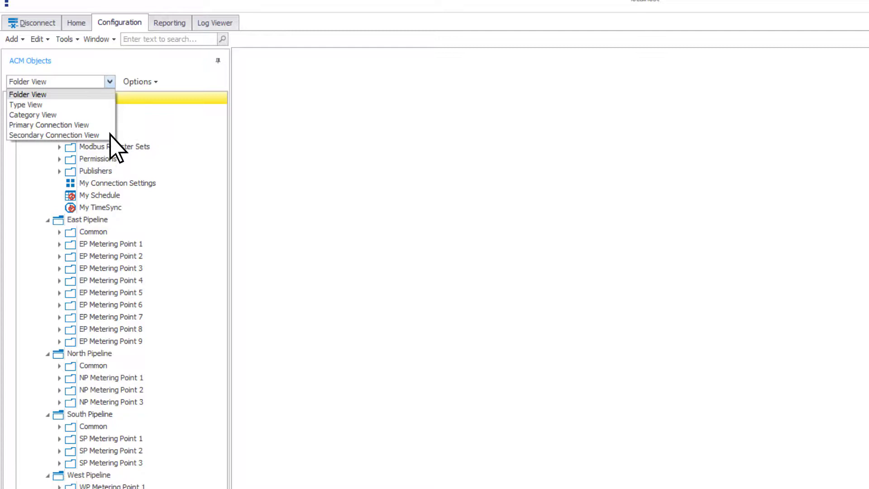
Keep Folder View and look at the Add object types without adding anything.
click(110, 94)
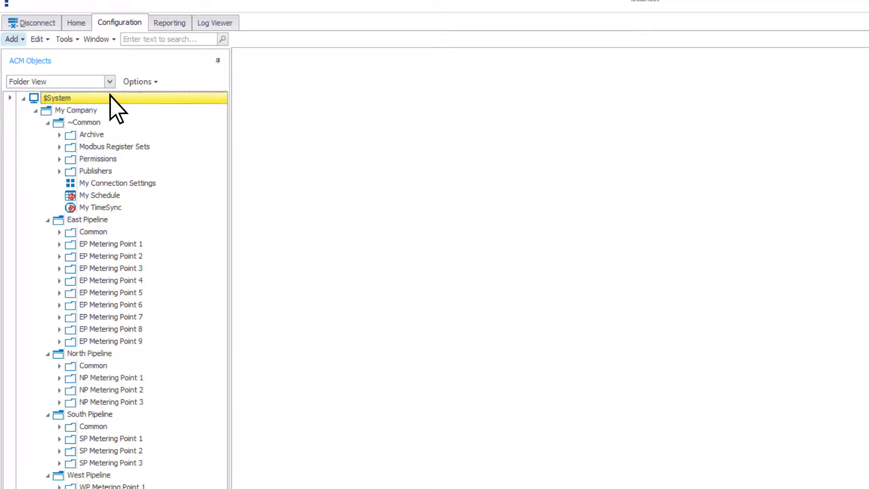
click(18, 41)
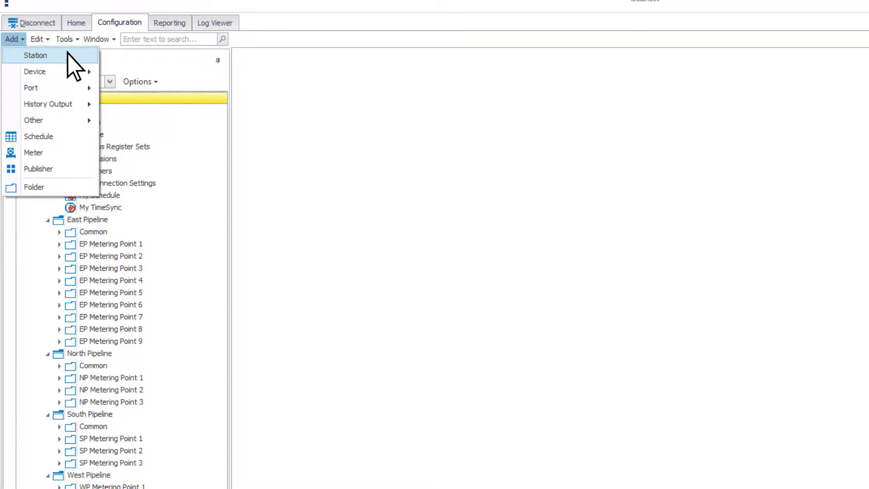
click(12, 39)
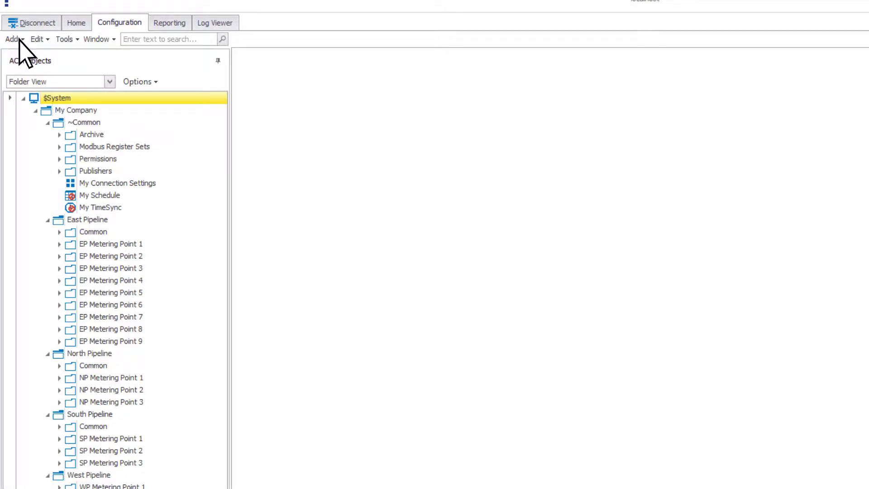
Collapse all tree nodes, re-expand $System, and select $Perf.
click(144, 84)
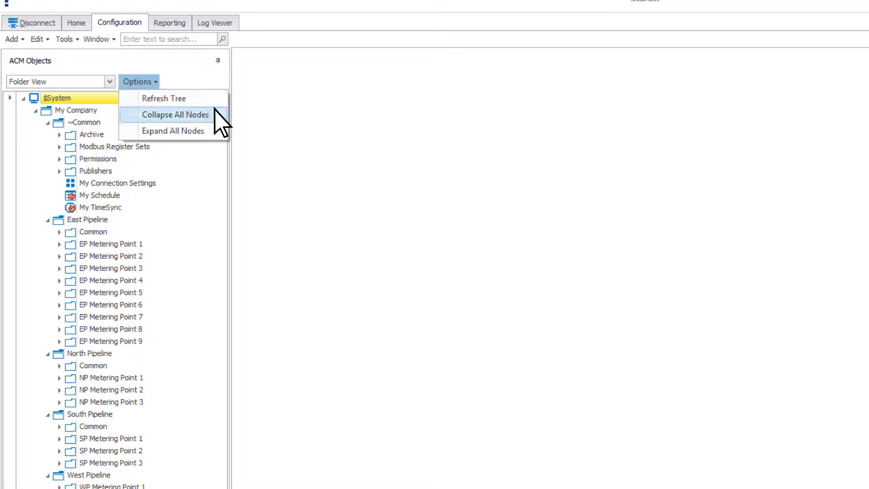
click(216, 115)
click(145, 82)
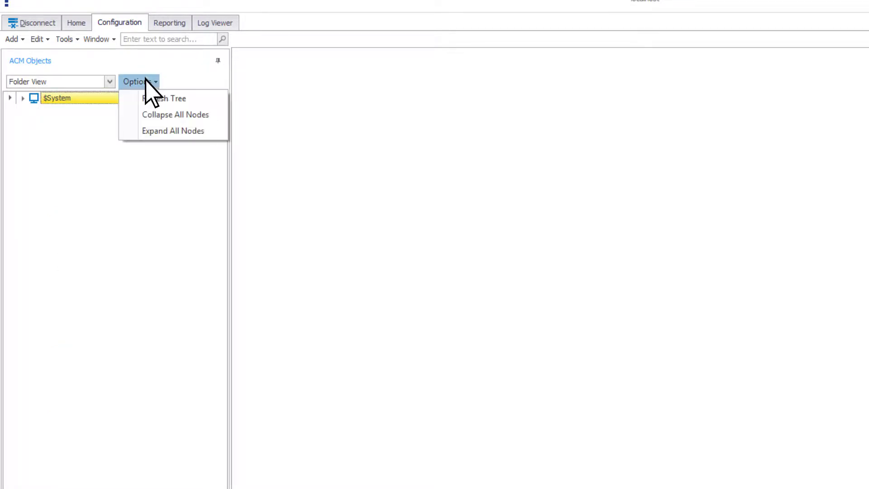
click(217, 131)
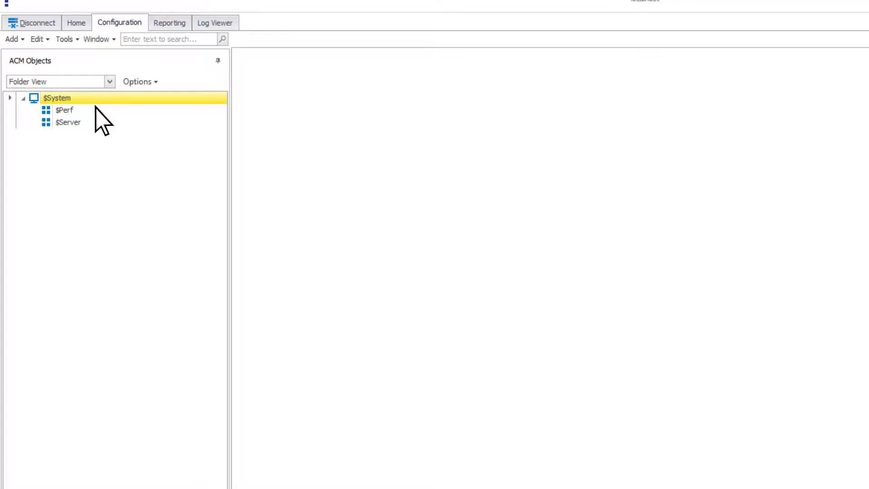
click(95, 109)
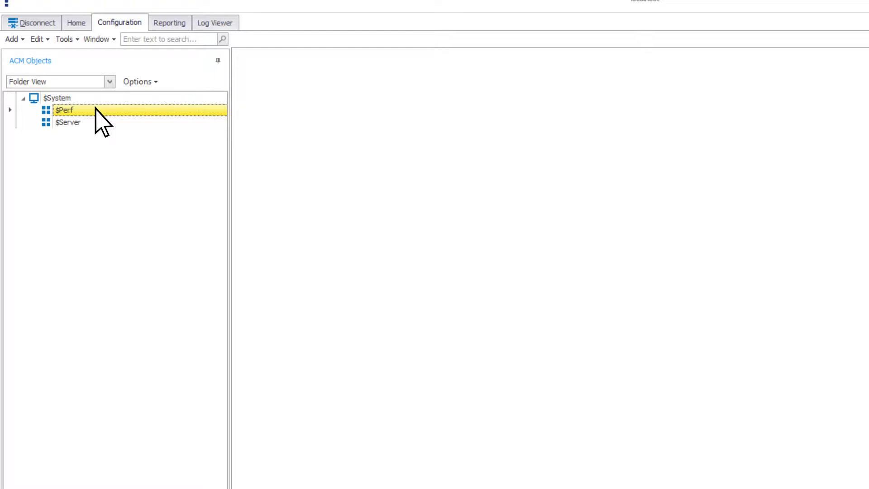
Open the $Server object's Properties (F4) details from its context menu, then close them.
click(95, 120)
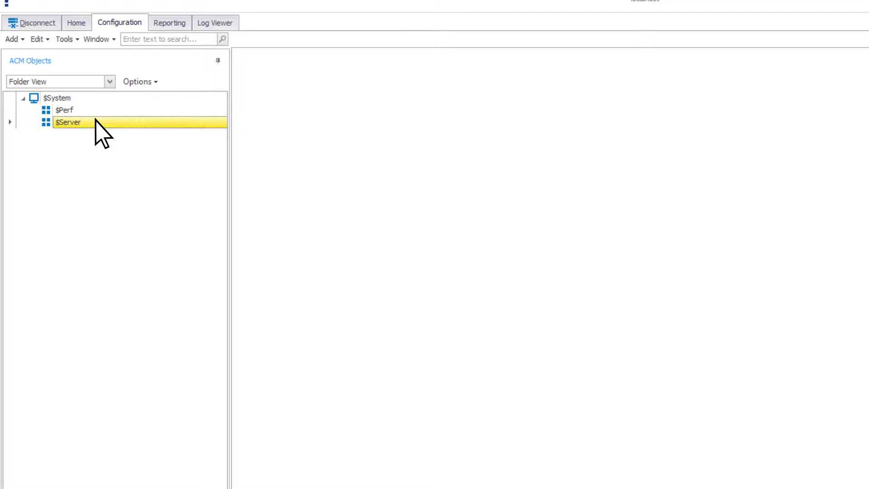
right_click(96, 120)
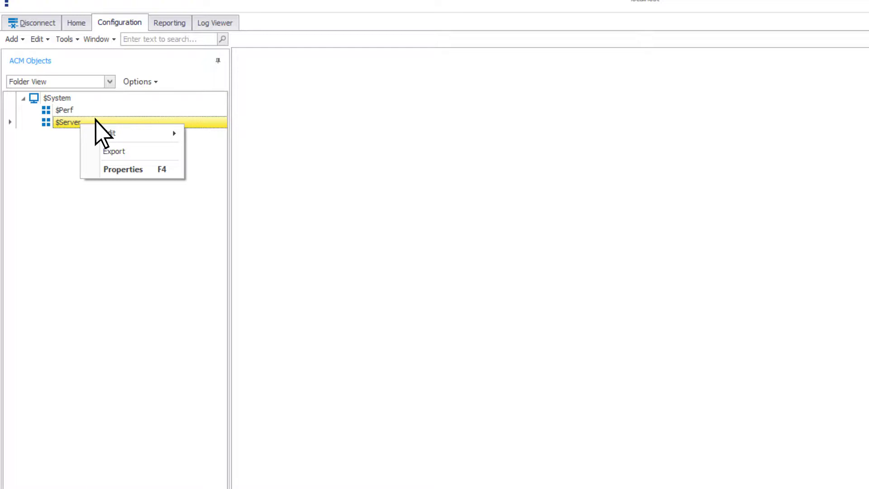
mouse_move(120, 132)
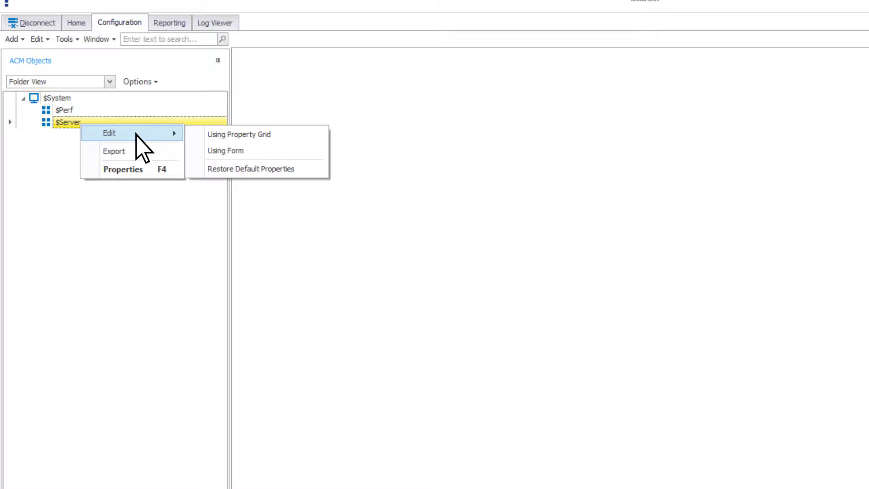
click(149, 169)
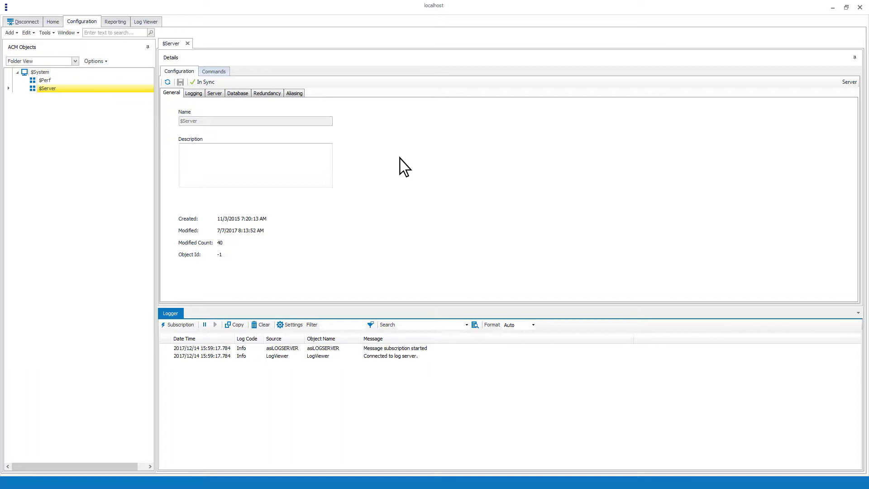
click(187, 44)
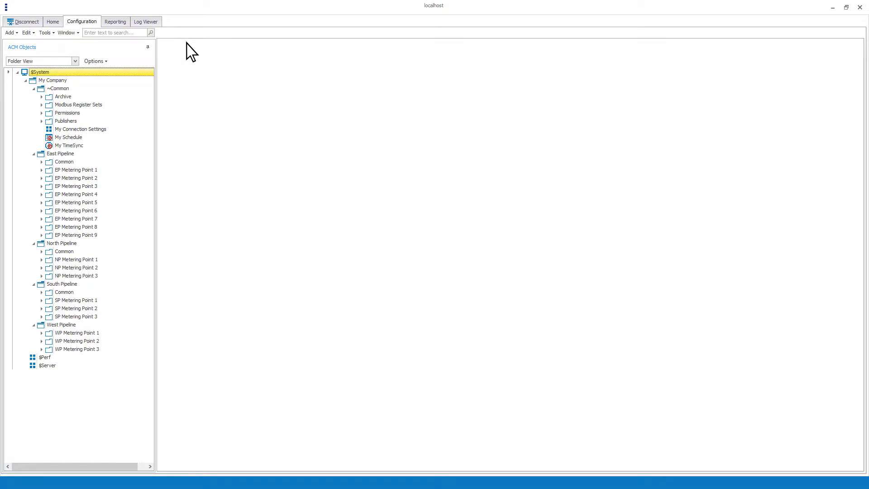
Browse My Company's Edit and Add submenus, start a Move, then cancel the Browse For Folder dialog.
right_click(104, 81)
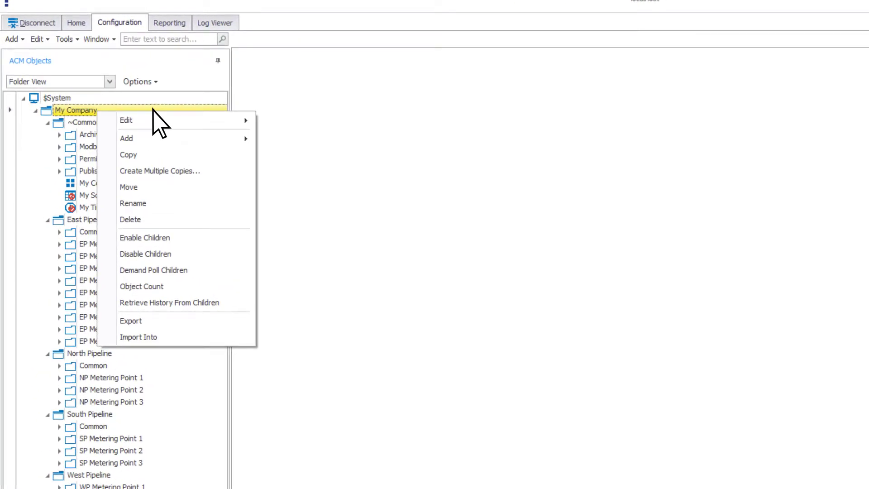
mouse_move(165, 120)
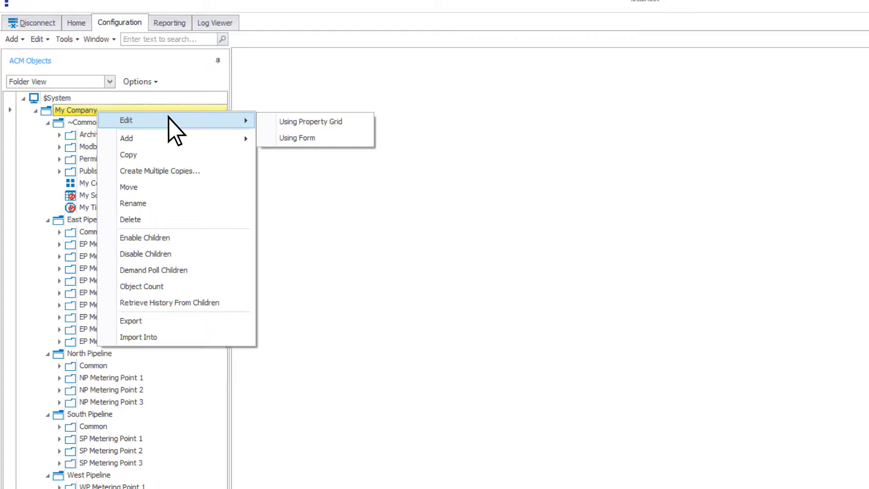
mouse_move(169, 138)
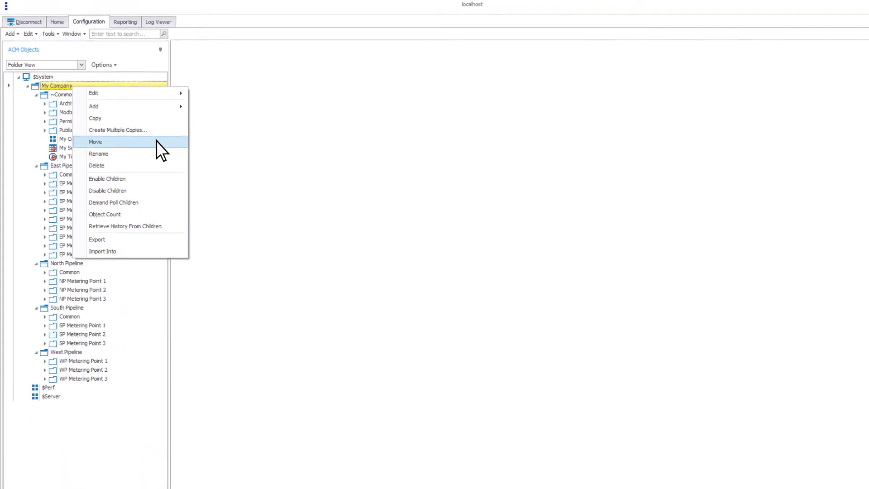
click(156, 141)
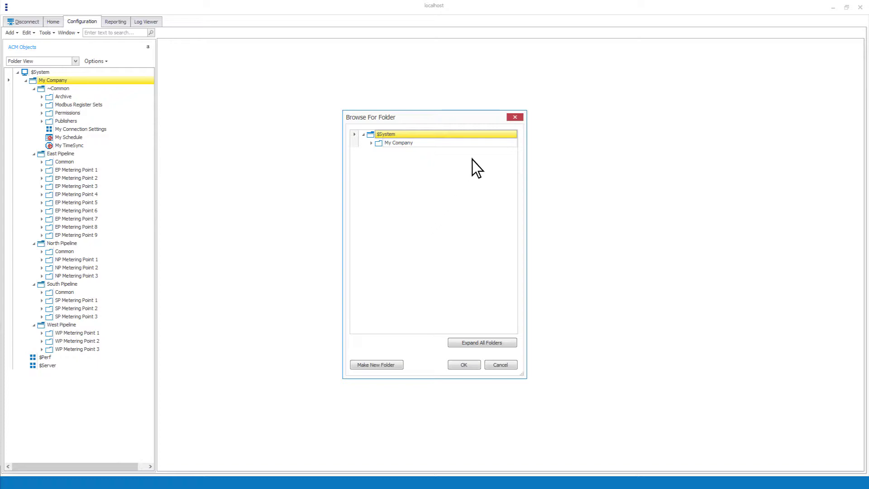
click(550, 124)
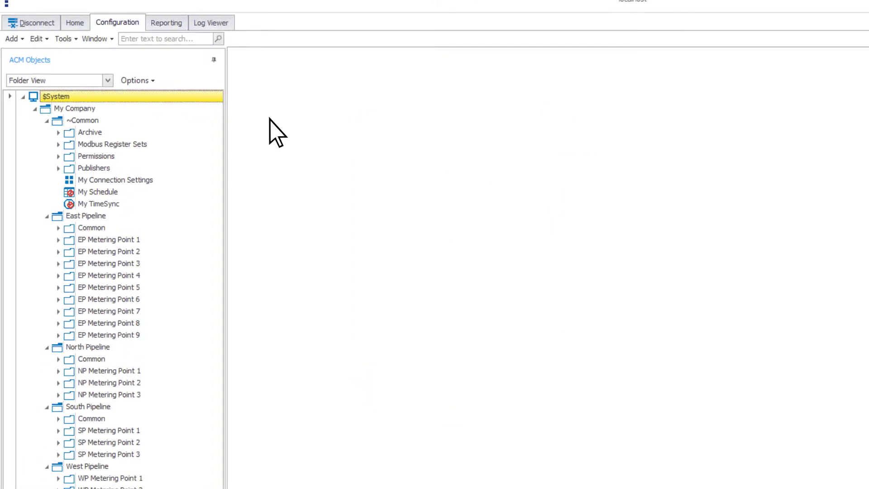
Check My Company's Object Count (20 devices, 7 ports, 3 publishers), then reopen its actions menu.
right_click(98, 83)
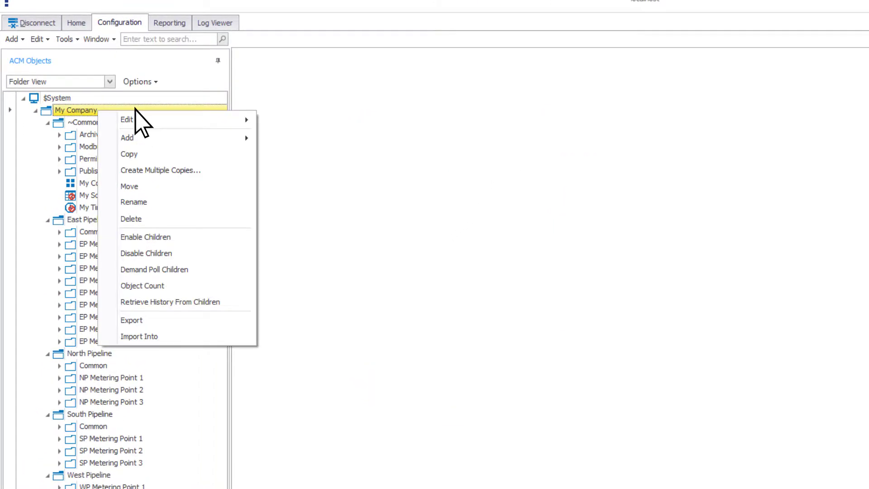
click(203, 286)
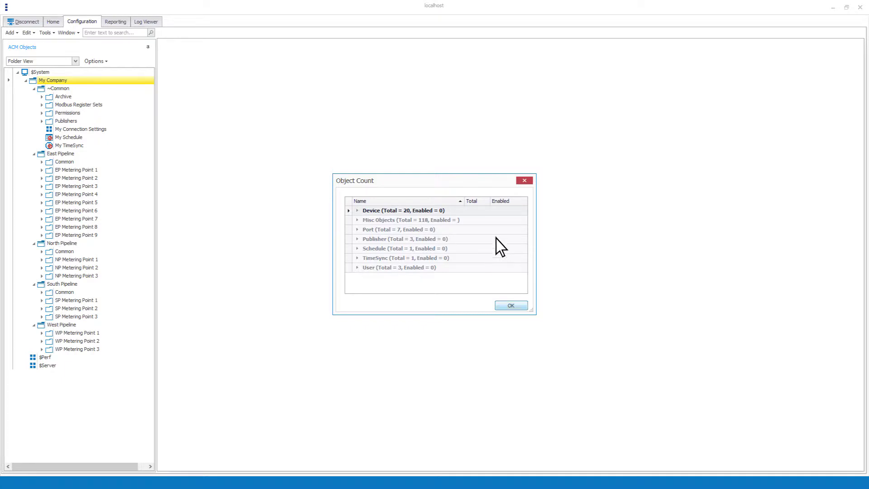
click(525, 181)
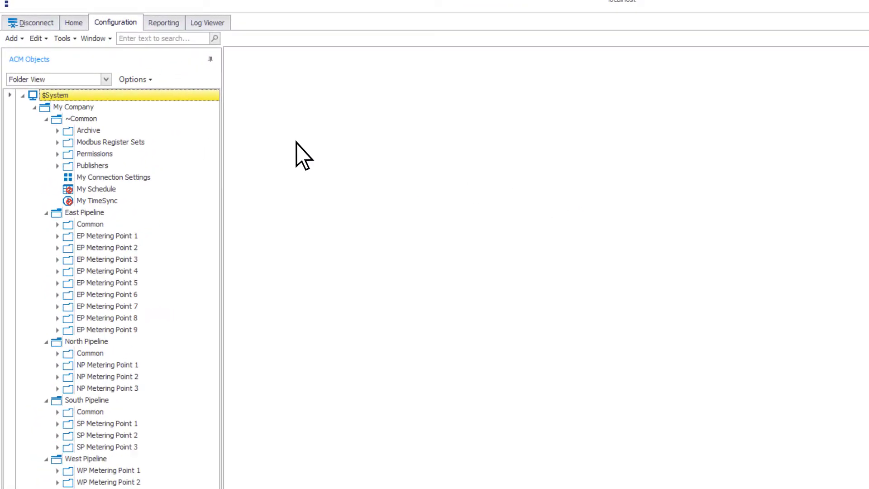
right_click(97, 110)
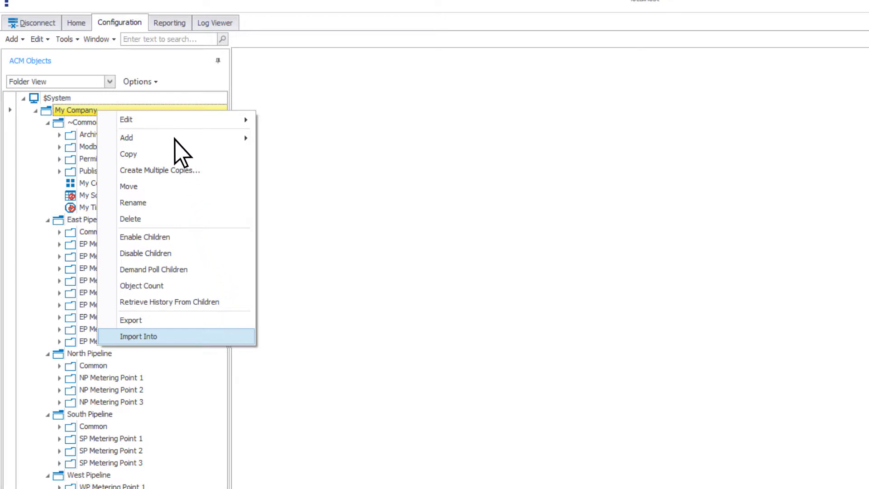
Select $System and inspect the context menus for My Connection Settings and My Schedule.
click(161, 96)
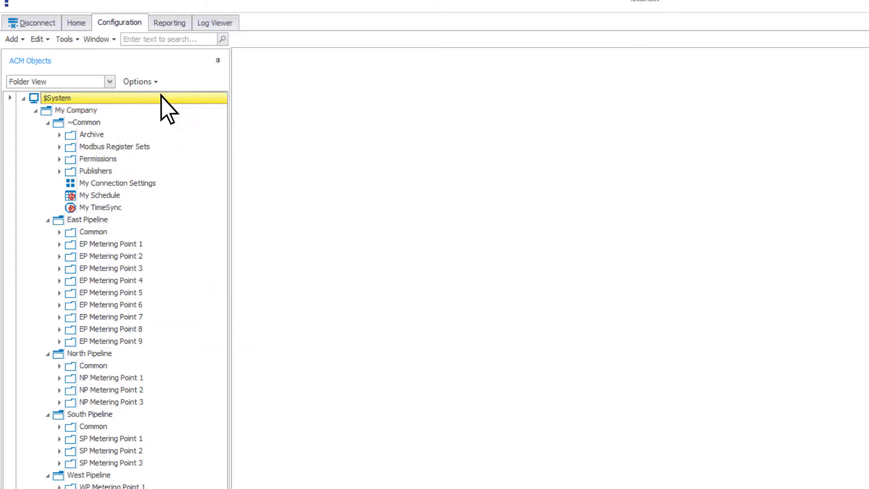
right_click(166, 182)
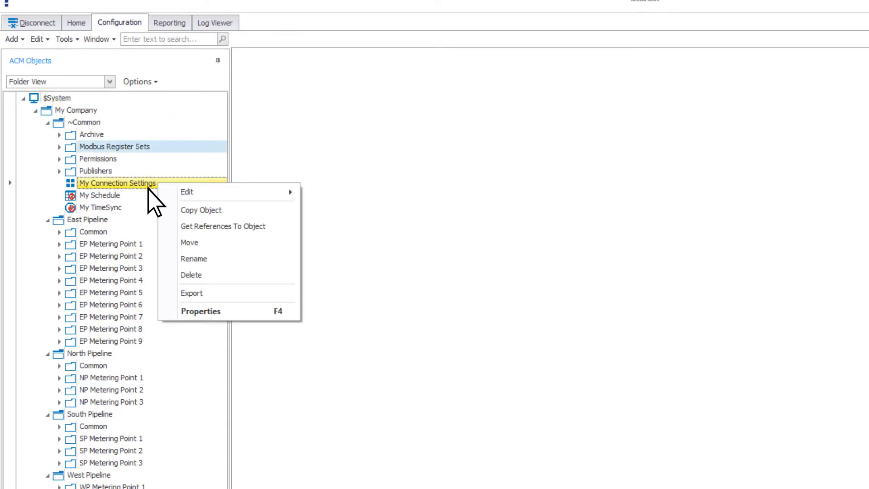
right_click(134, 195)
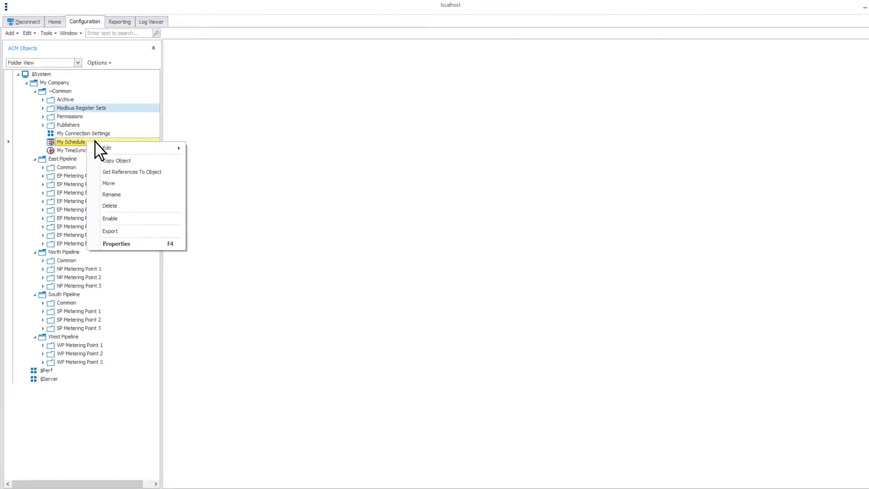
Expand EP Metering Point 1 and view Meter Run 1's references, showing one ROC Protocol reference.
click(41, 171)
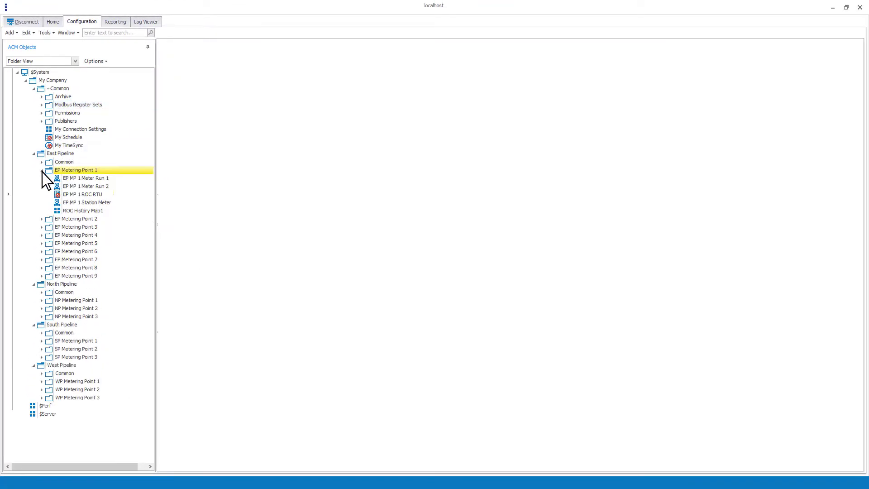
right_click(78, 195)
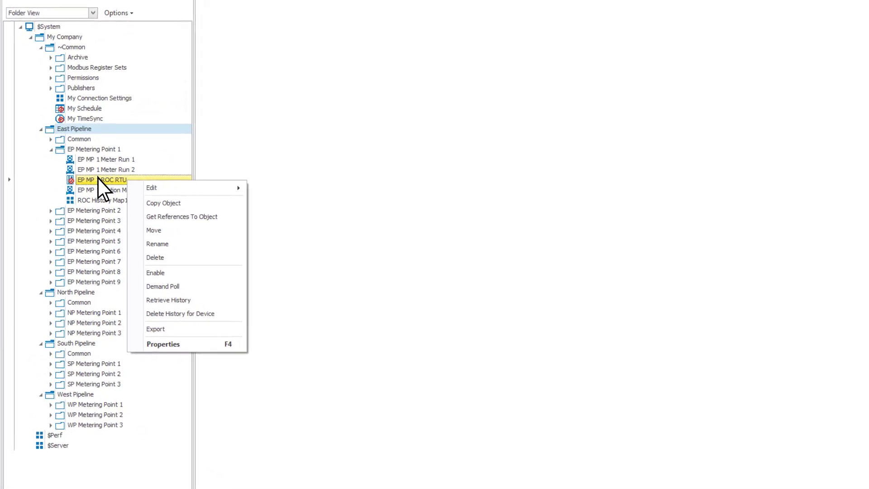
mouse_move(172, 176)
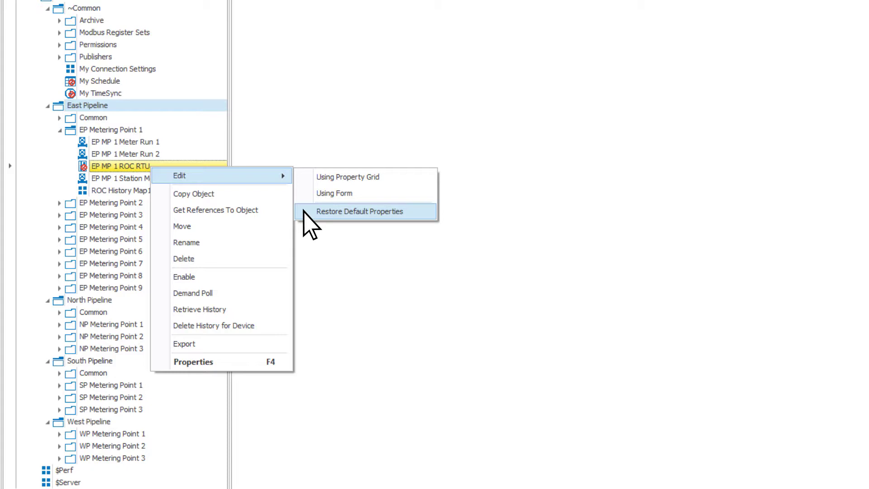
right_click(171, 143)
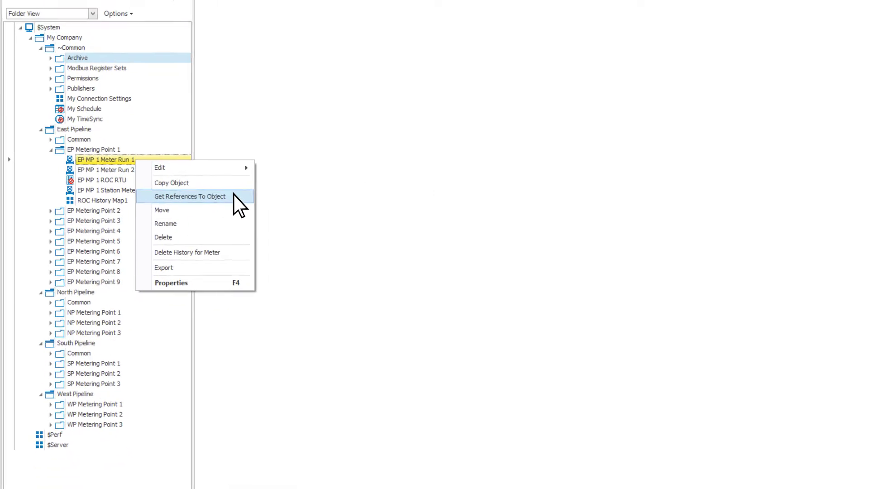
click(278, 186)
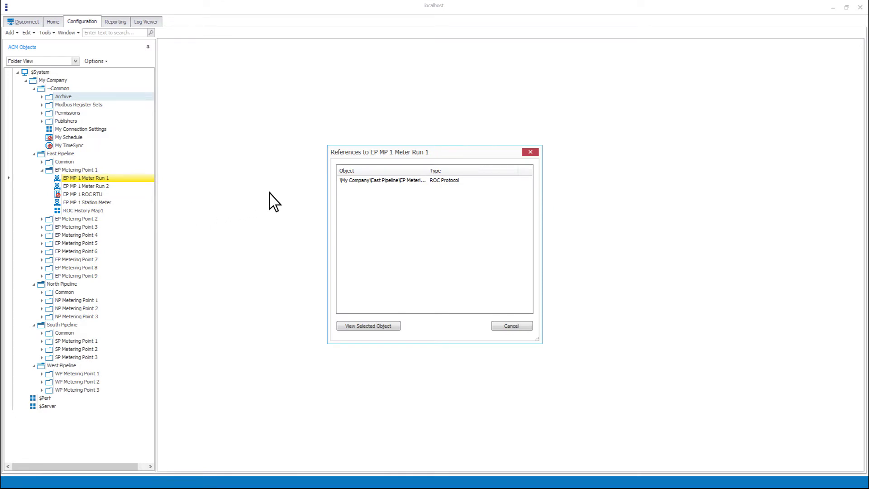
click(531, 152)
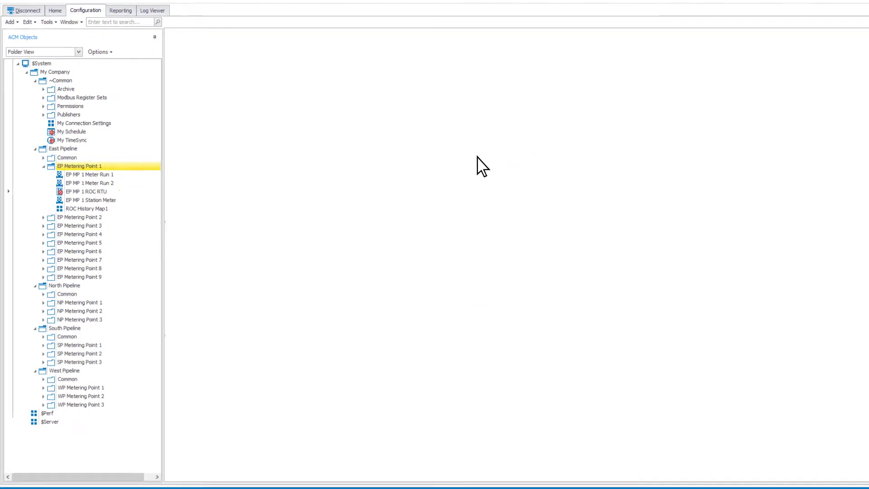
Show the context menu for the EP MP 1 ROC RTU device under EP Metering Point 1.
right_click(209, 172)
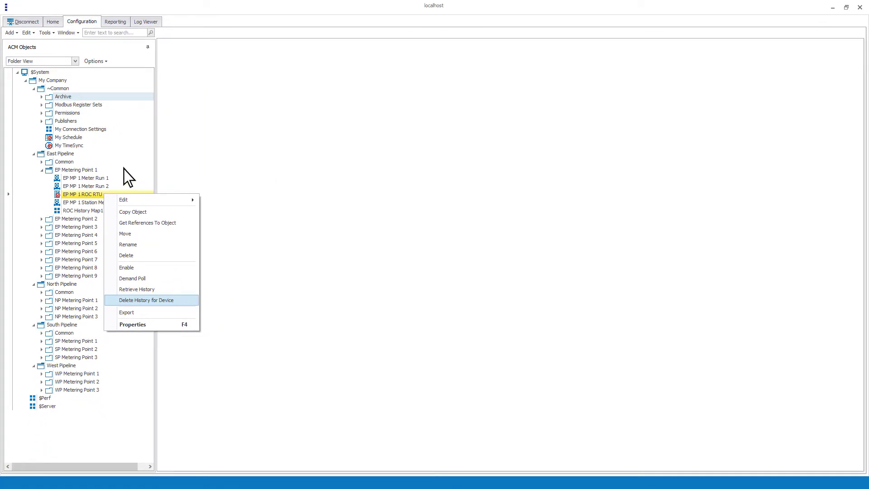
Switch the object tree from Folder View to Type View.
click(76, 61)
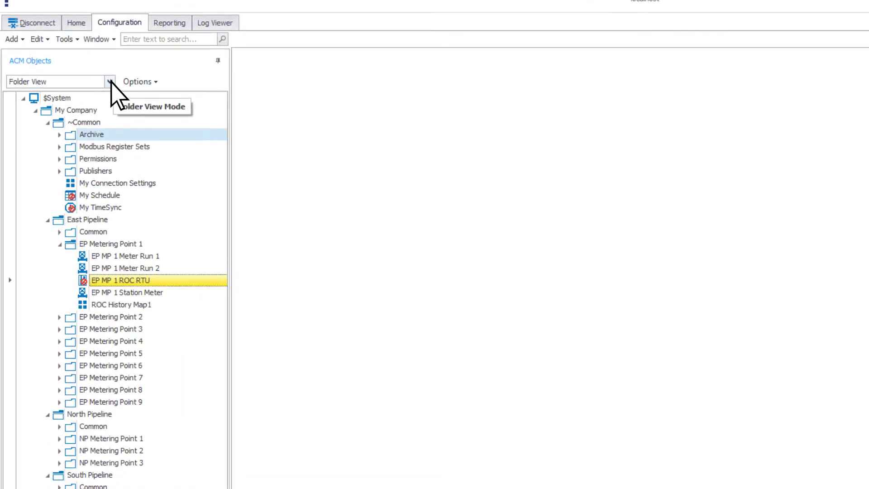
click(110, 82)
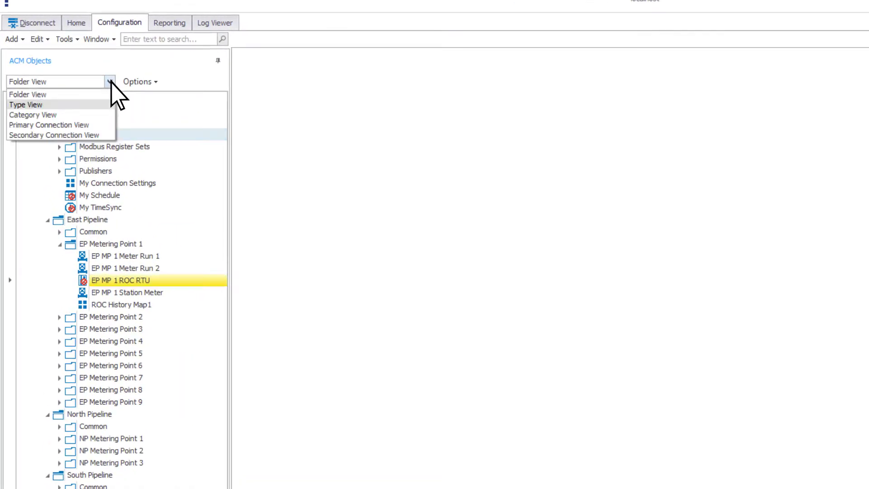
click(92, 104)
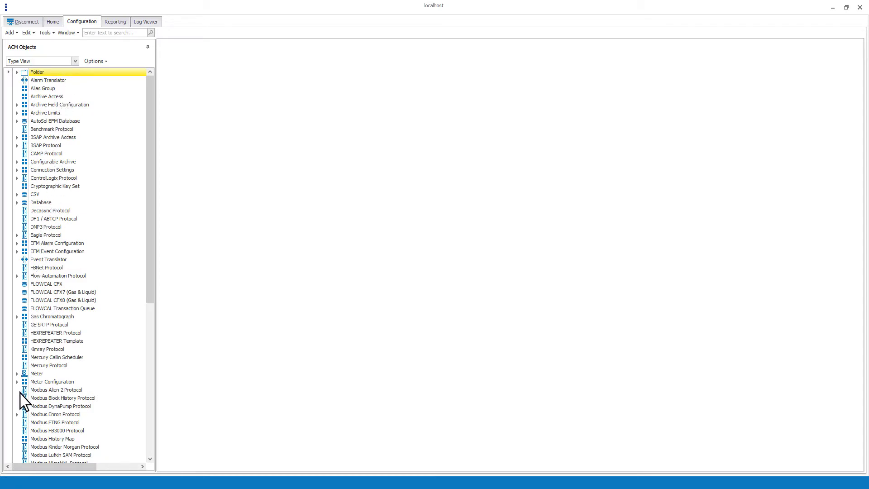
Expand Modbus Enron Protocol to list its five East, North, South and West pipeline metering points.
click(17, 414)
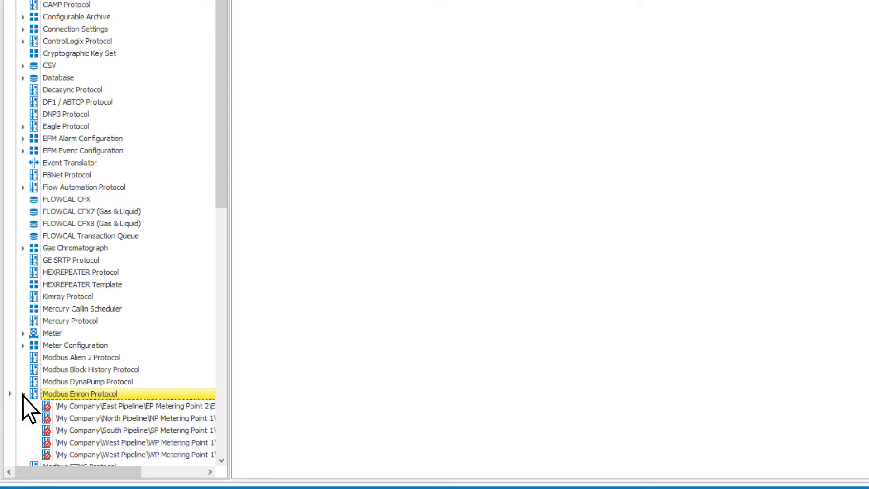
right_click(99, 250)
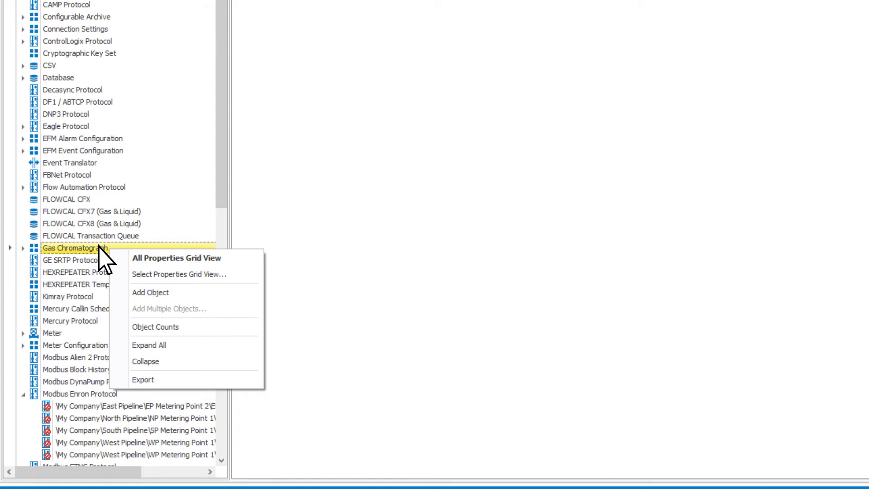
right_click(83, 394)
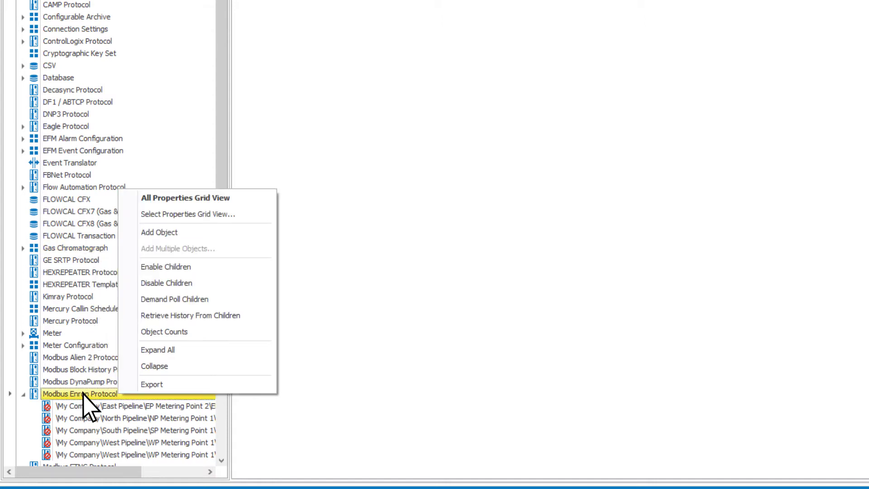
click(256, 199)
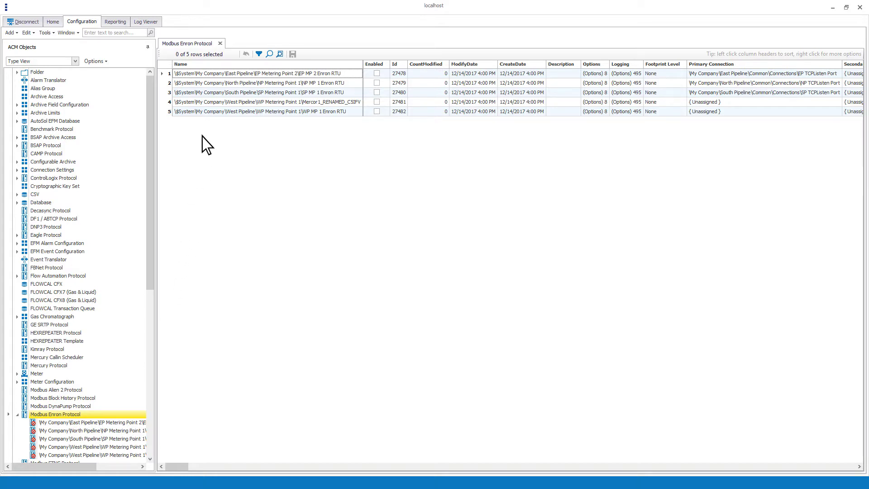
click(220, 43)
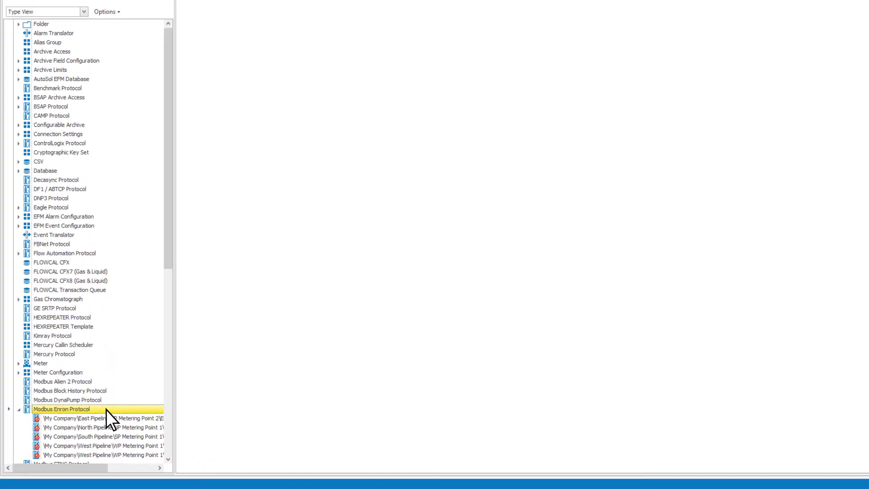
right_click(84, 414)
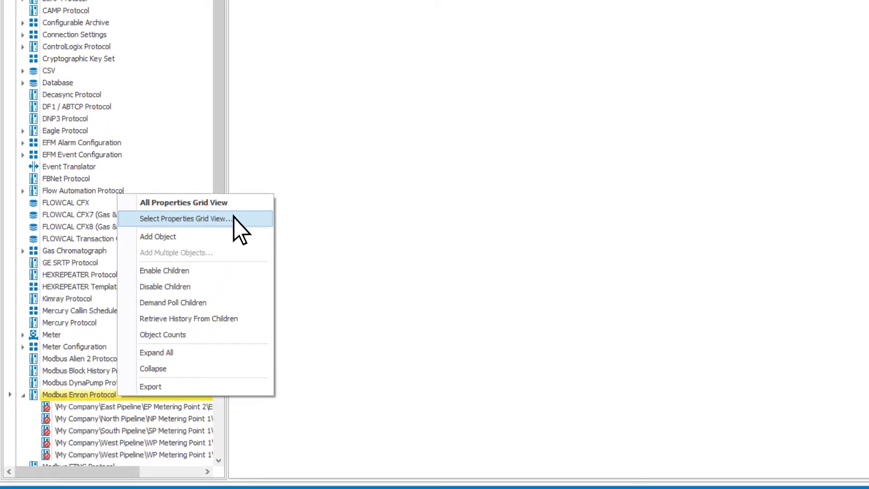
click(236, 215)
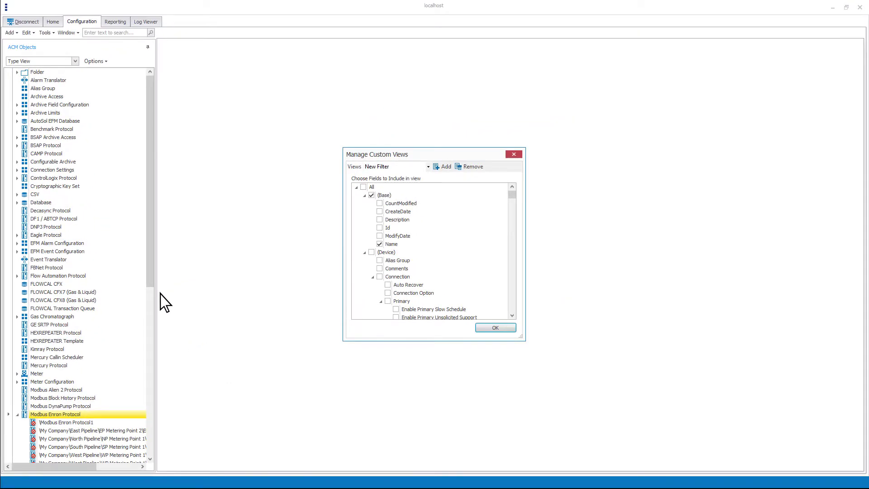
click(514, 154)
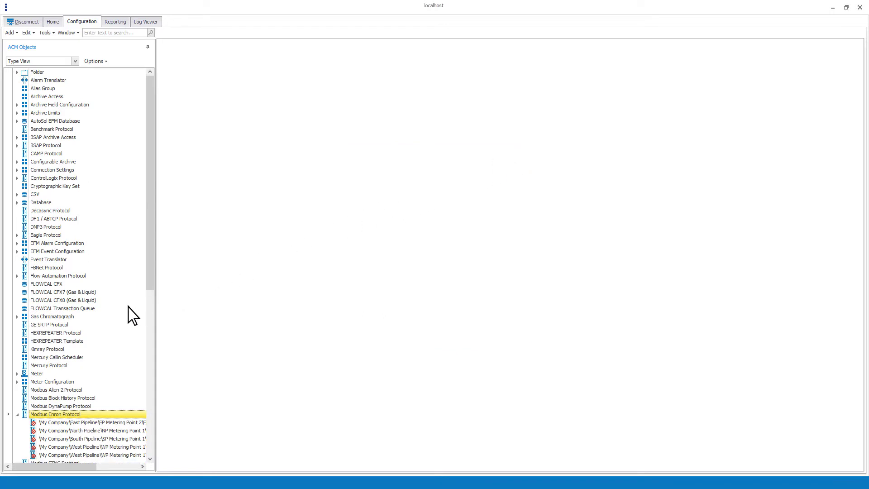
Start adding a new Modbus Enron Protocol object, then cancel it.
key(shift+F10)
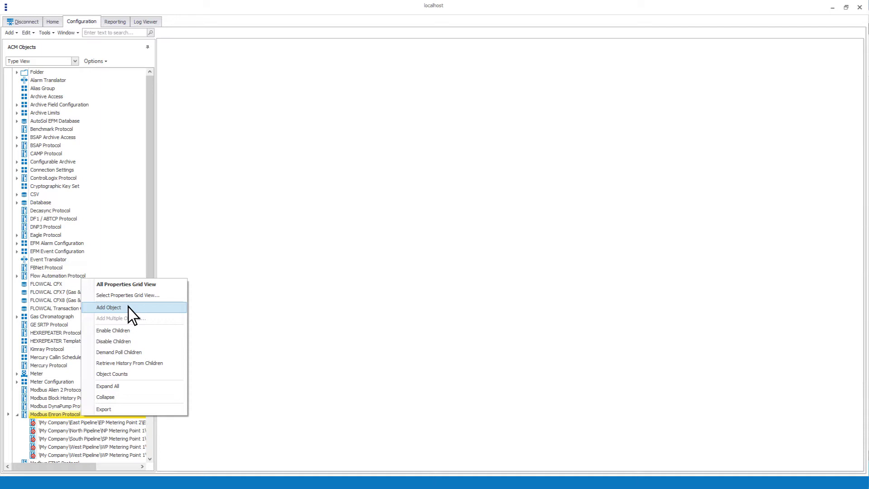
click(129, 308)
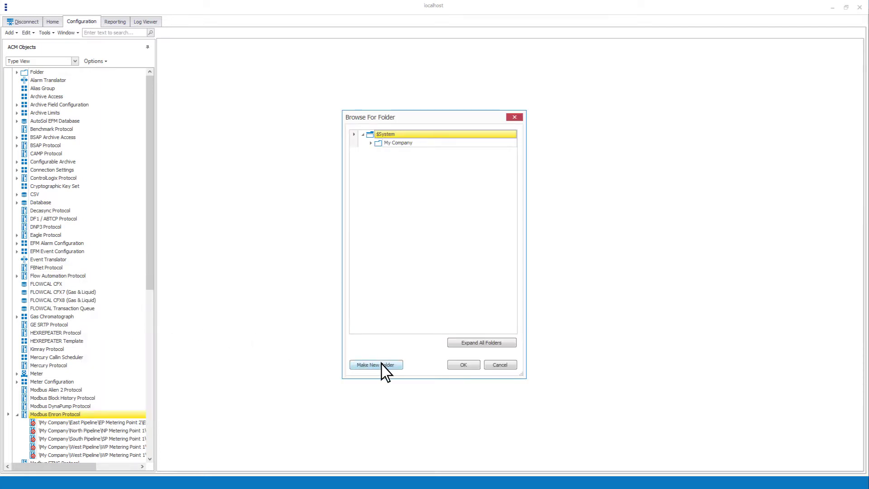
click(515, 118)
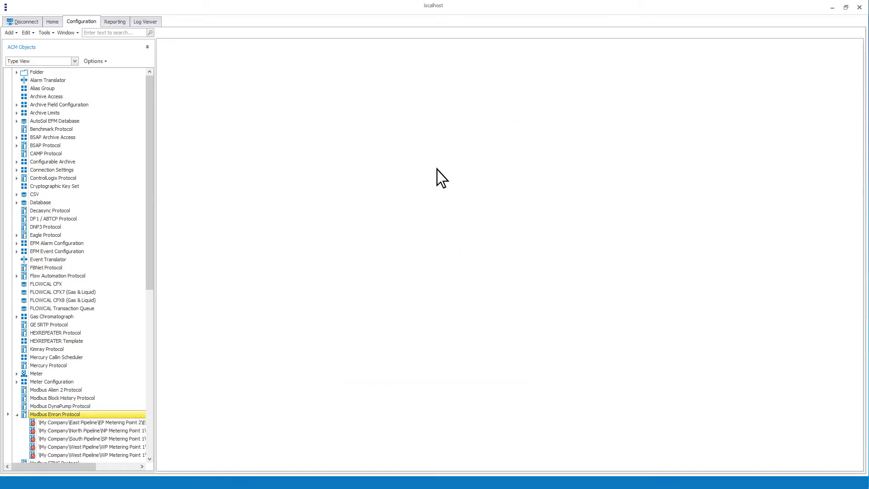
Review the Export File options for Modbus Enron Protocol objects and close without exporting.
right_click(79, 414)
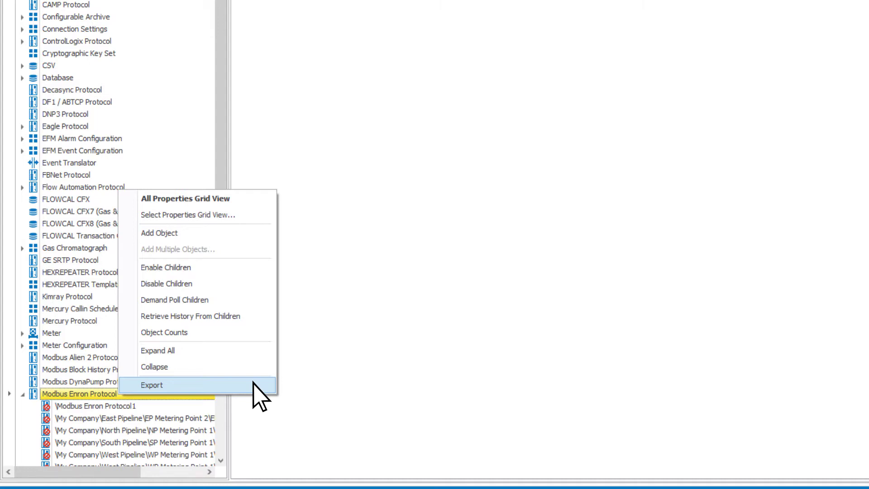
click(254, 385)
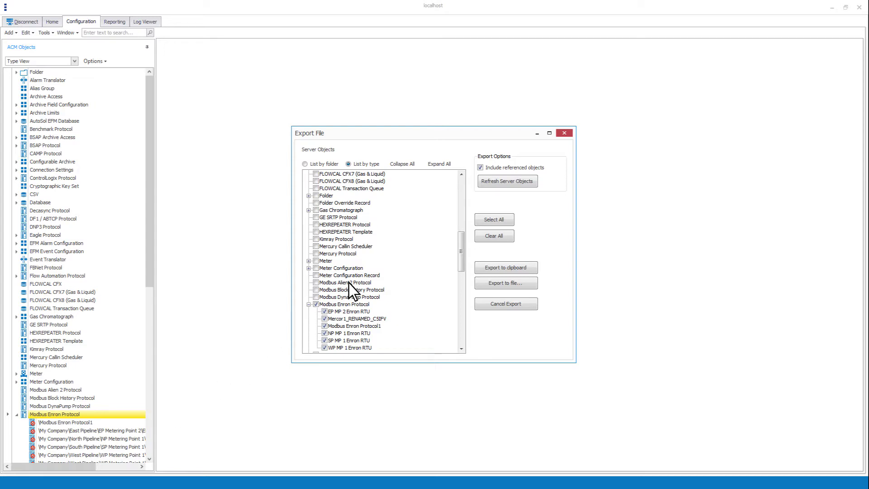
click(564, 133)
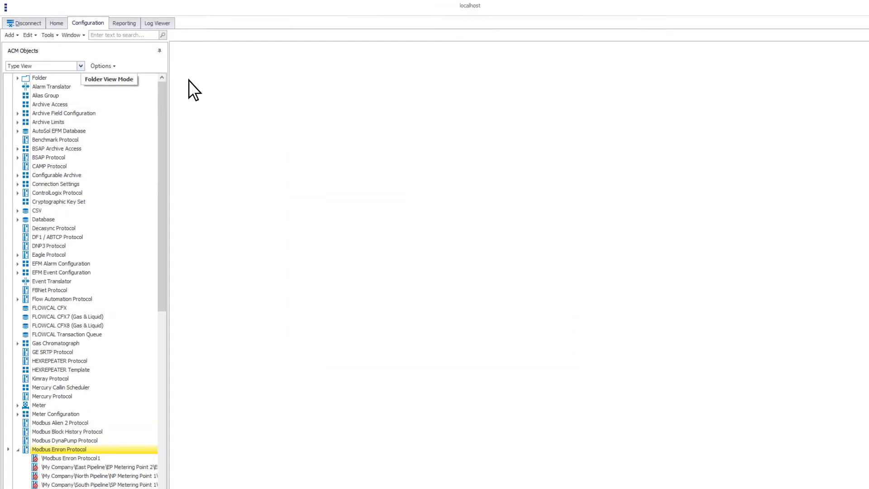
click(81, 65)
Switch the tree to Category View and enable children under the Connections and Schedule categories.
click(72, 89)
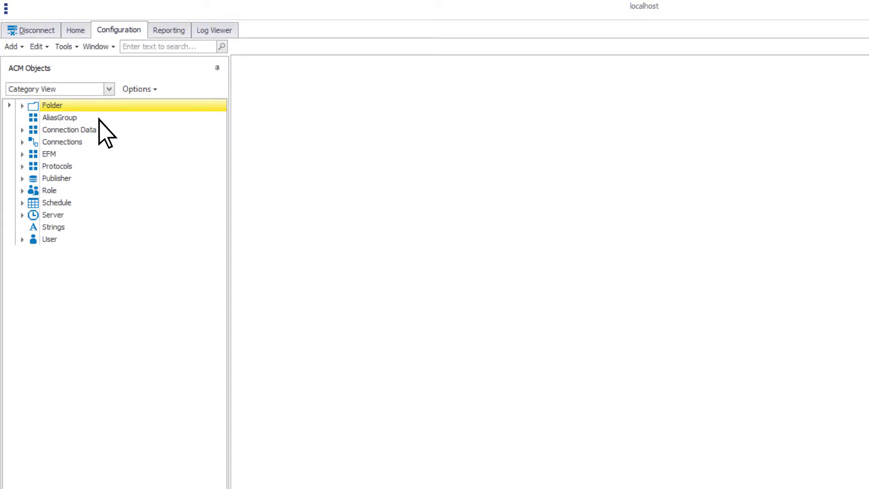
click(99, 142)
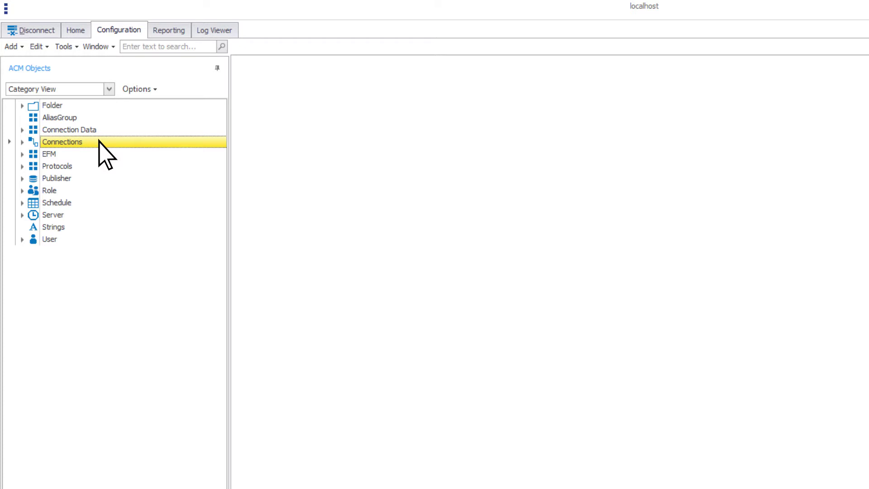
right_click(99, 142)
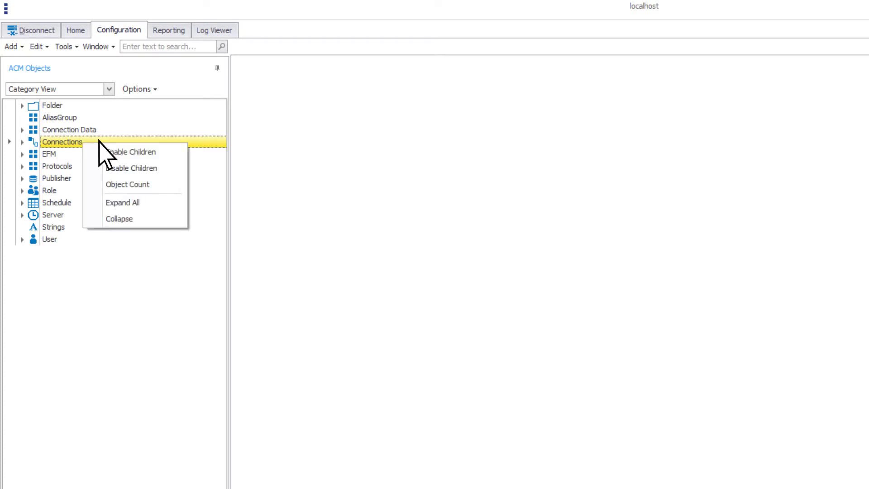
click(165, 152)
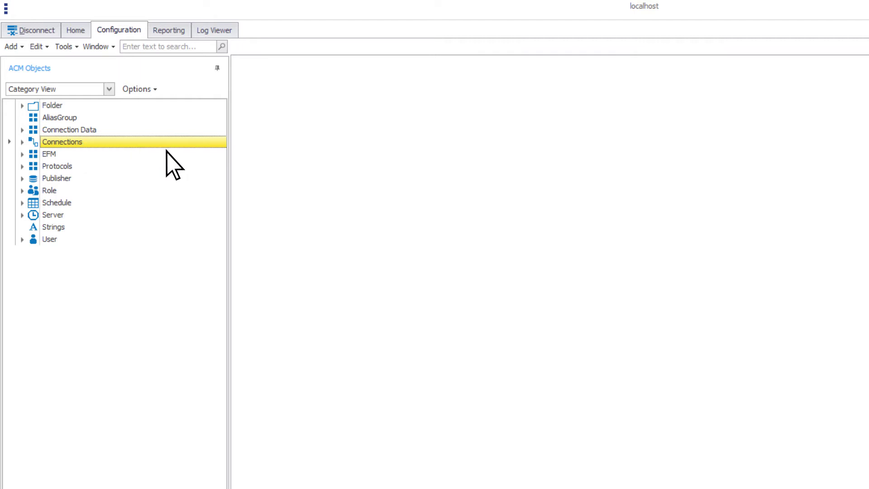
click(167, 204)
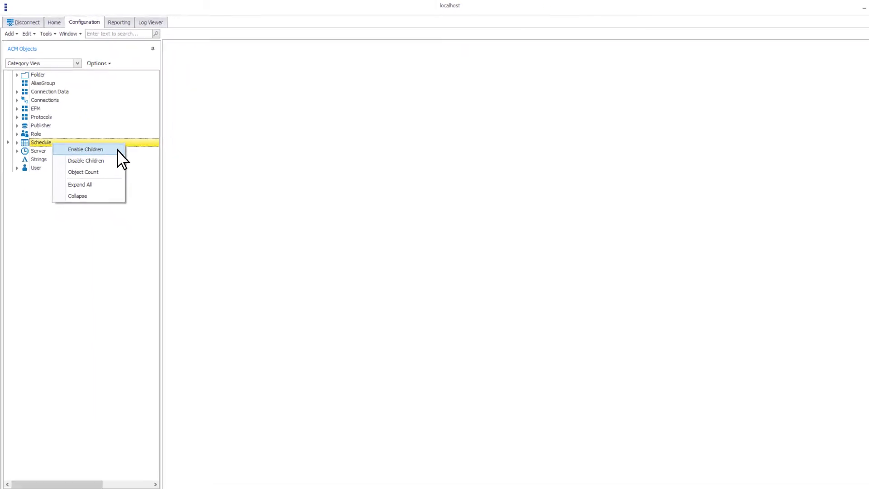
click(167, 213)
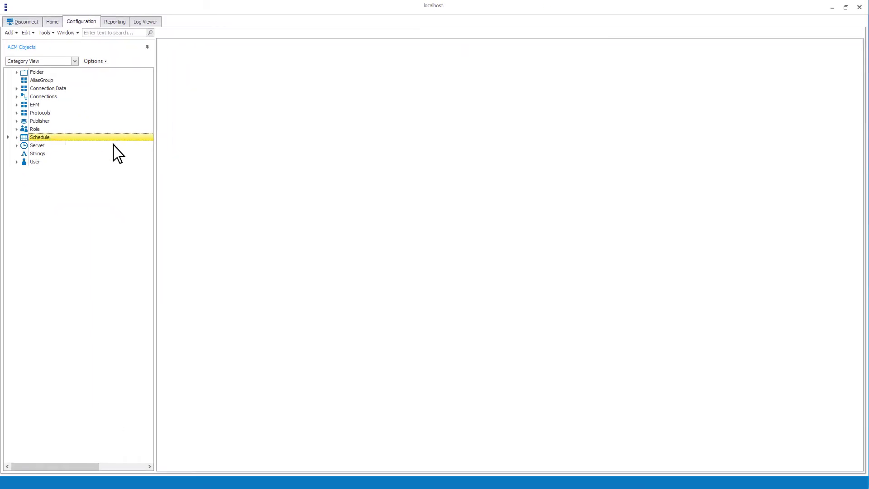
Expand the Protocols category and review its right-click options without choosing one.
double_click(25, 113)
right_click(62, 113)
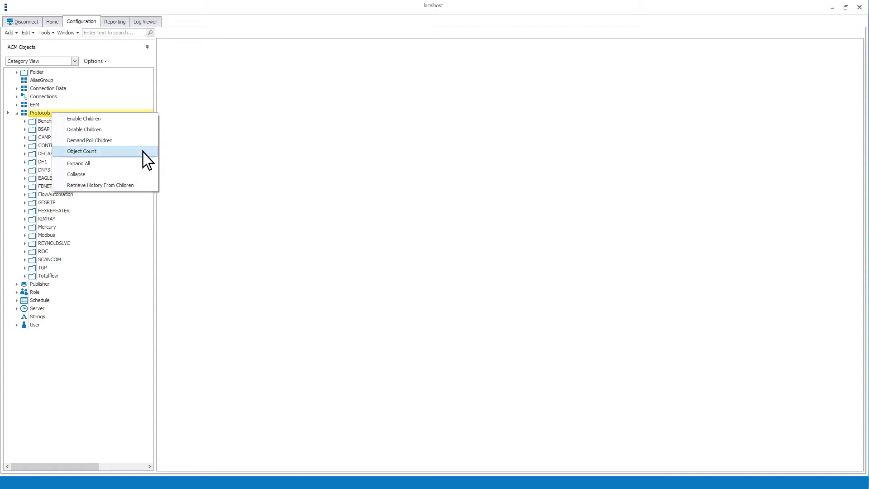
click(74, 63)
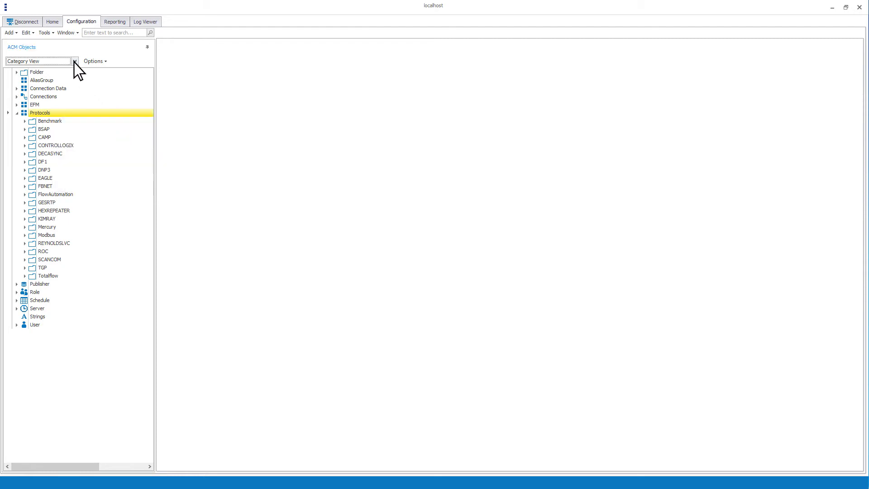
Show Primary Connection View with East and South Pipeline expanded, briefly comparing Secondary Connection View.
click(76, 63)
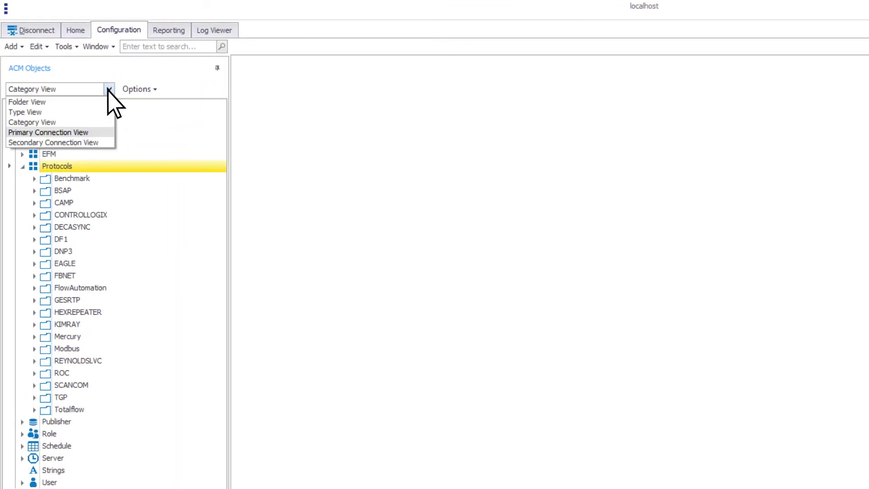
click(110, 136)
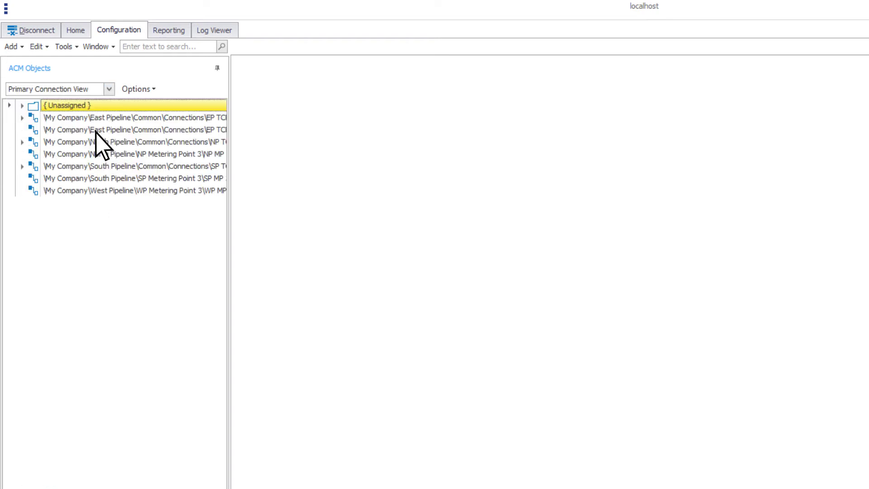
click(22, 118)
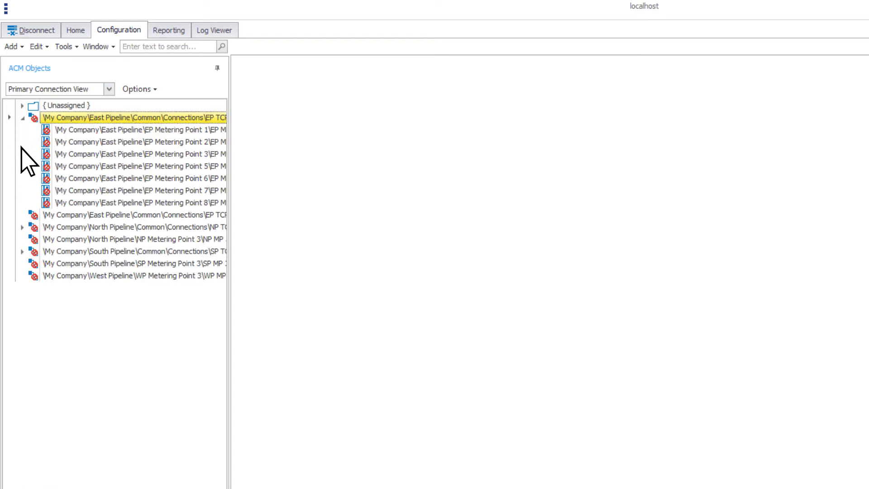
click(22, 251)
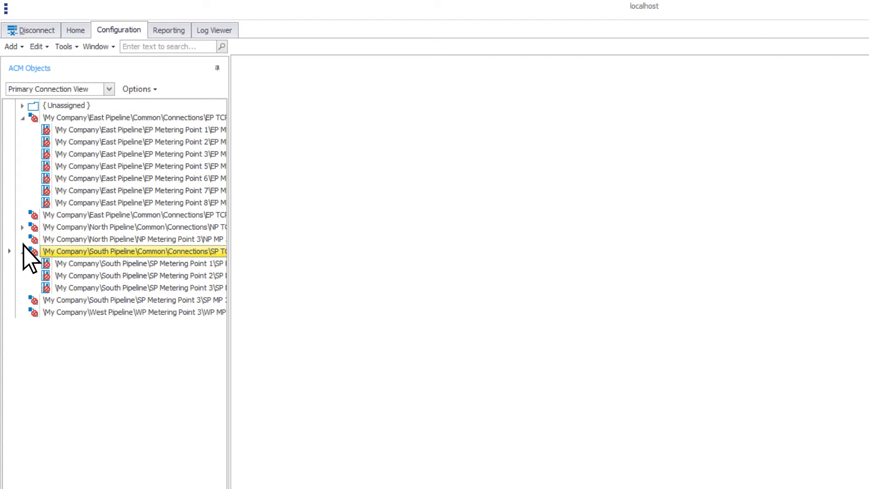
click(109, 89)
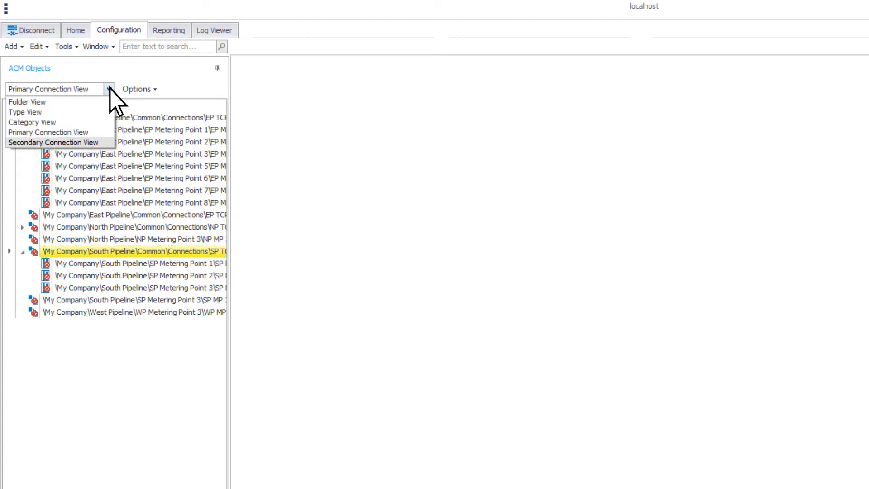
click(110, 142)
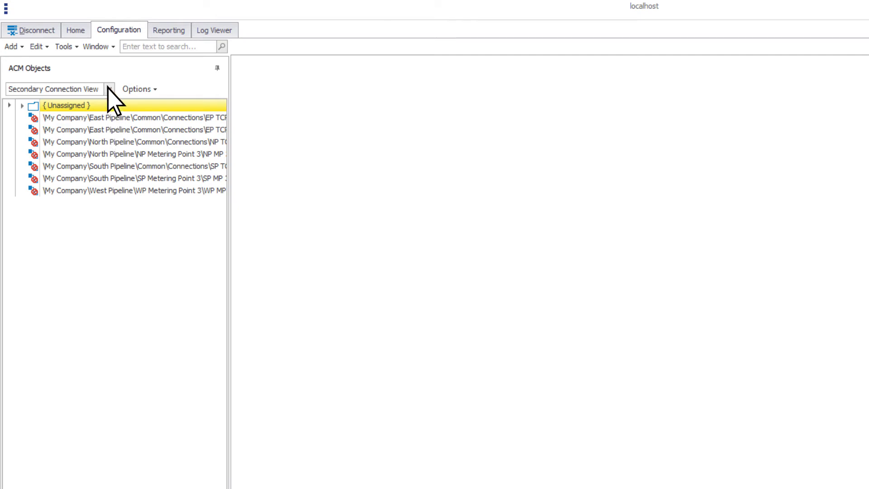
click(108, 132)
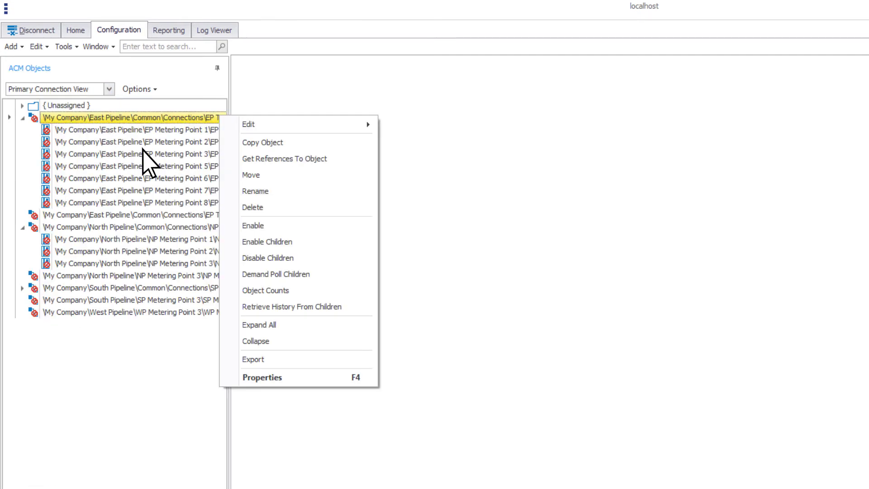
Enable the East Pipeline common connection and recheck its actions list.
click(293, 227)
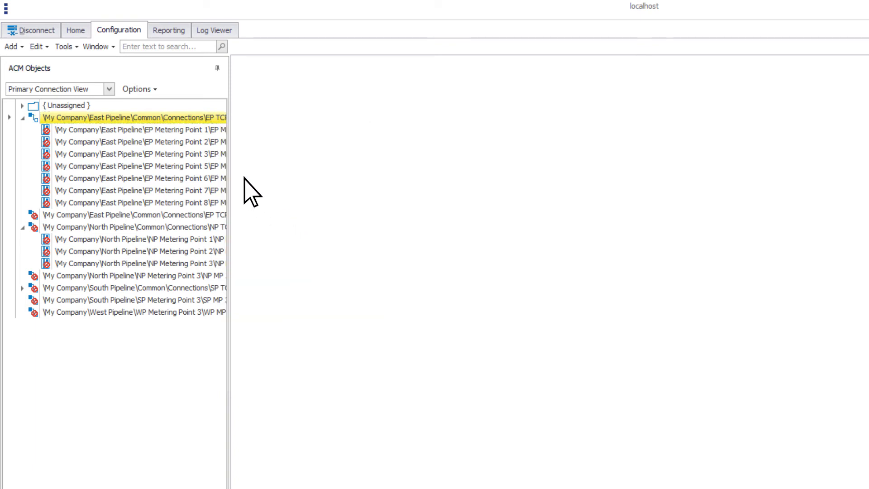
right_click(180, 117)
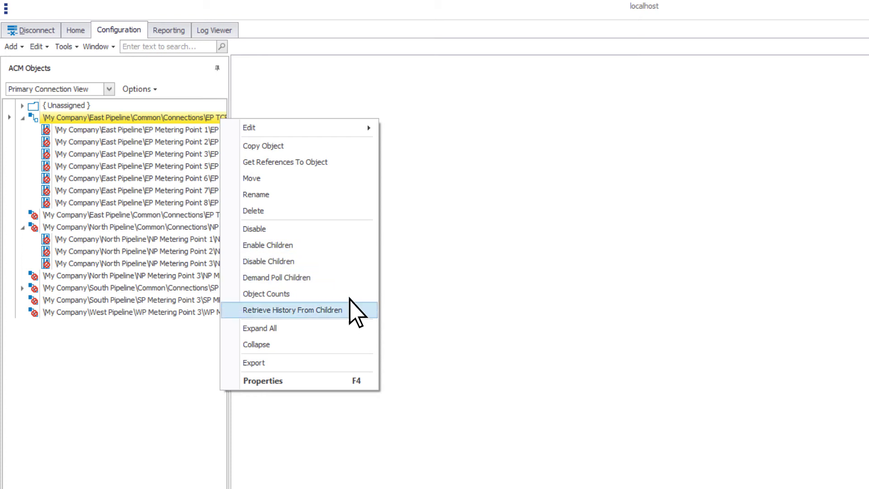
key(Escape)
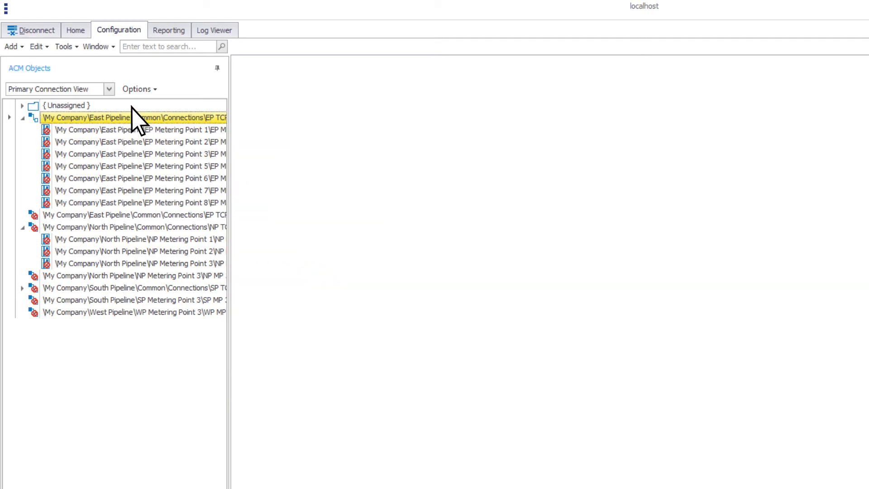
click(109, 89)
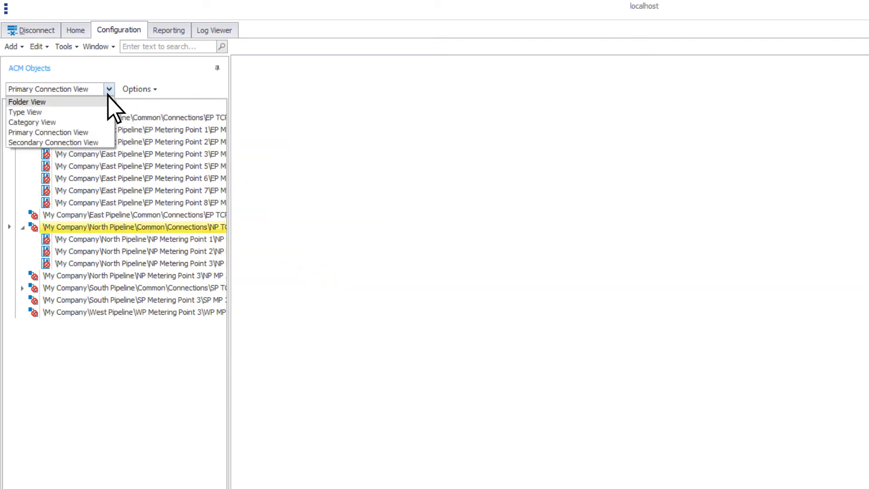
Switch the object tree to Folder View.
click(110, 103)
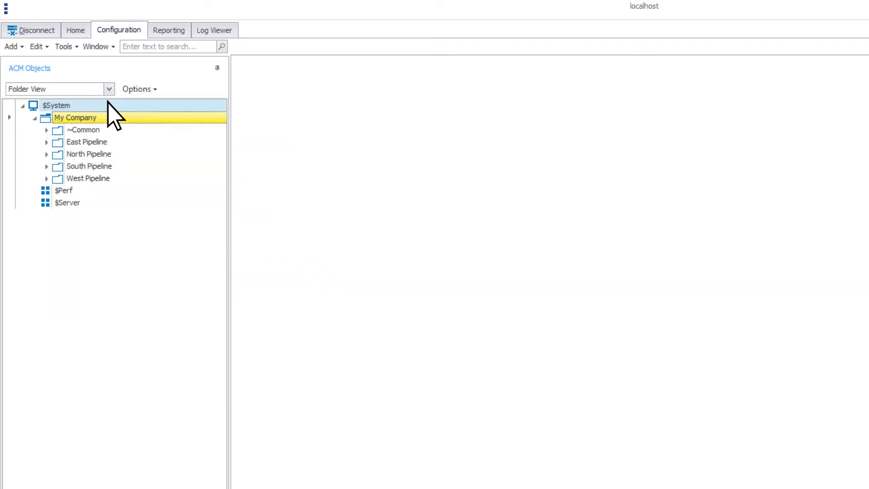